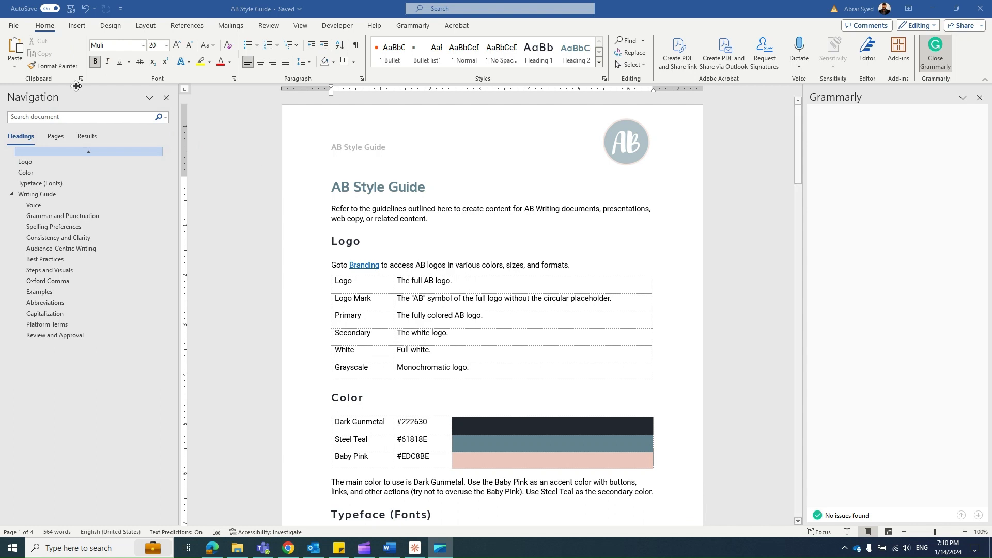
Show the AB Style Guide's File > Info properties, leaving the Title 'AB Style Guide' unchanged
left_click(14, 25)
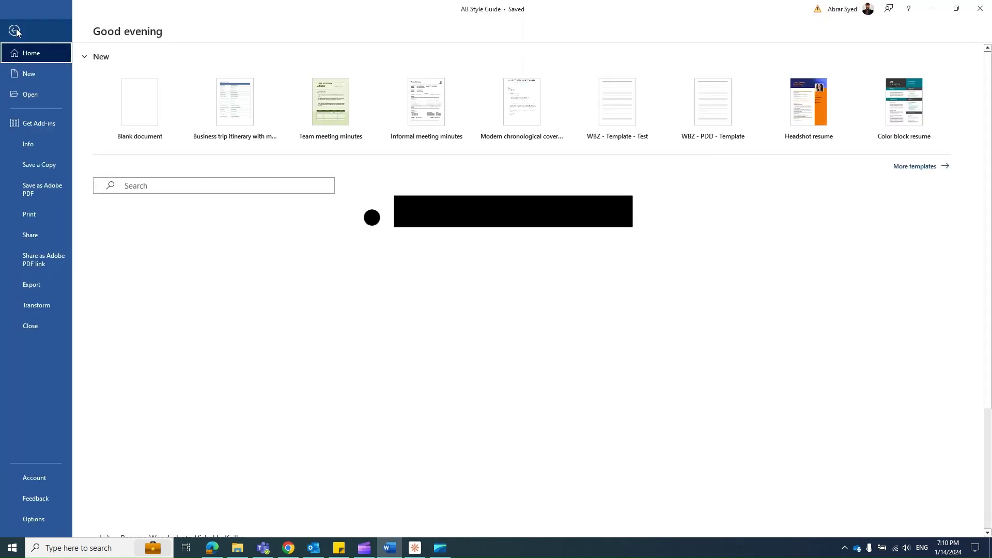
left_click(38, 146)
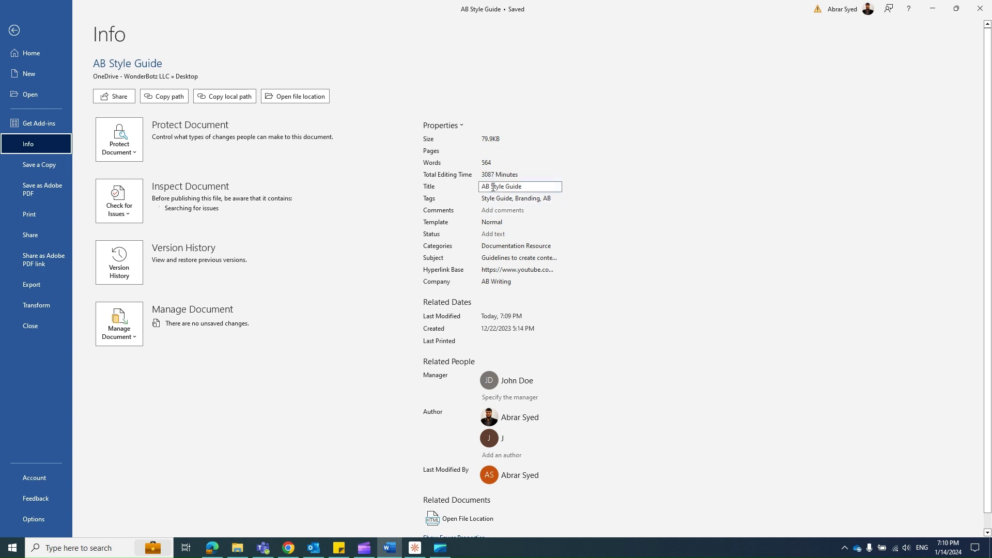
left_click(539, 187)
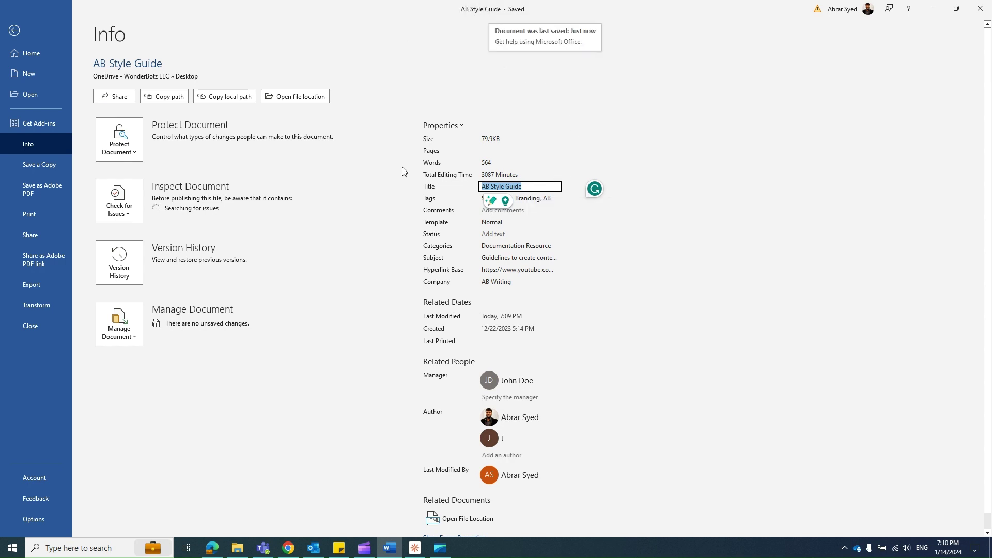
left_click(598, 245)
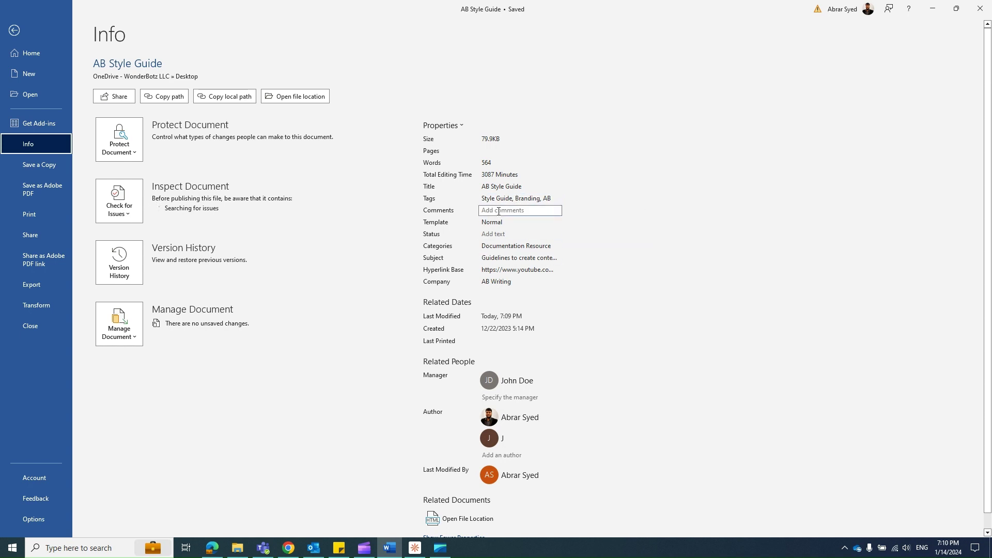
Paste the marketing-team sentence into the Comments property
left_click(496, 210)
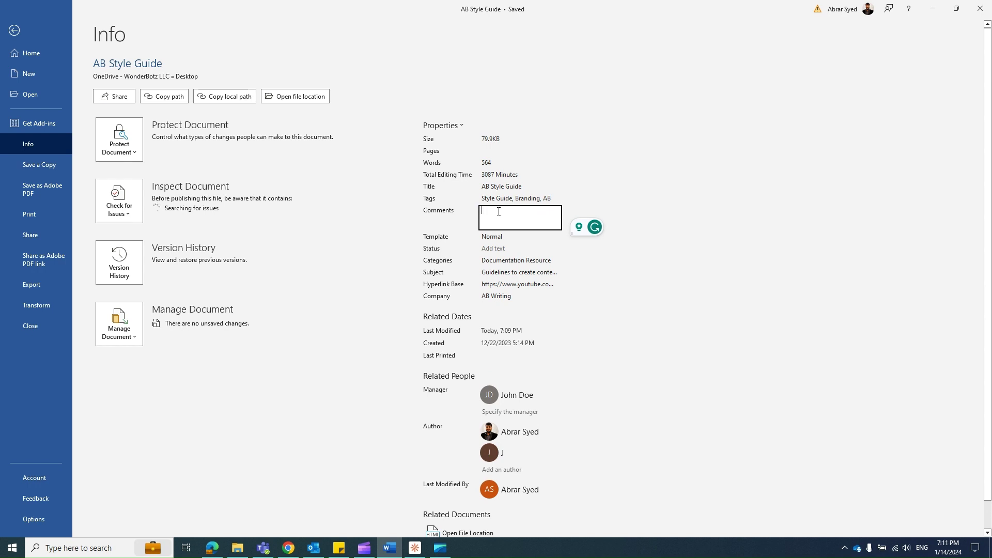
type("Consult the marketing team before using the document.")
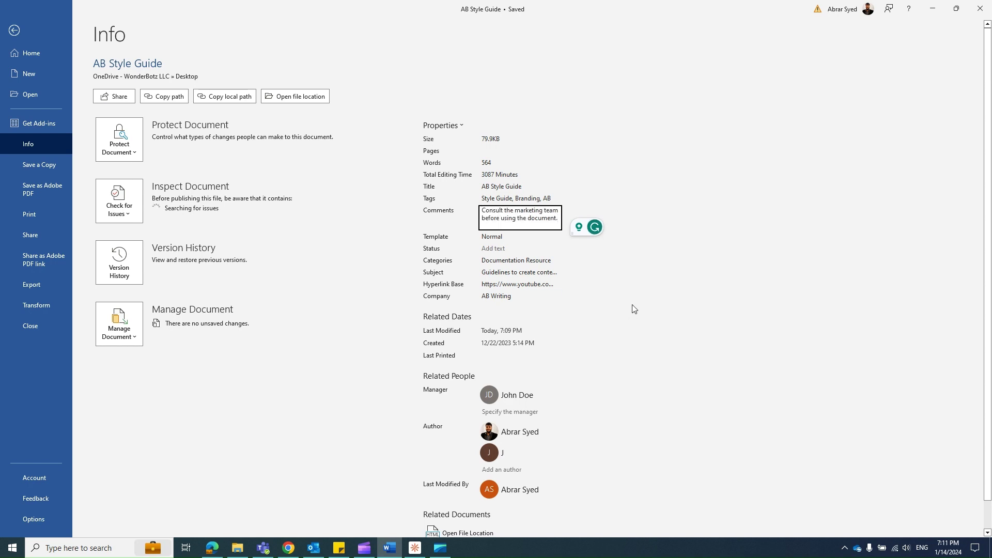
left_click(622, 281)
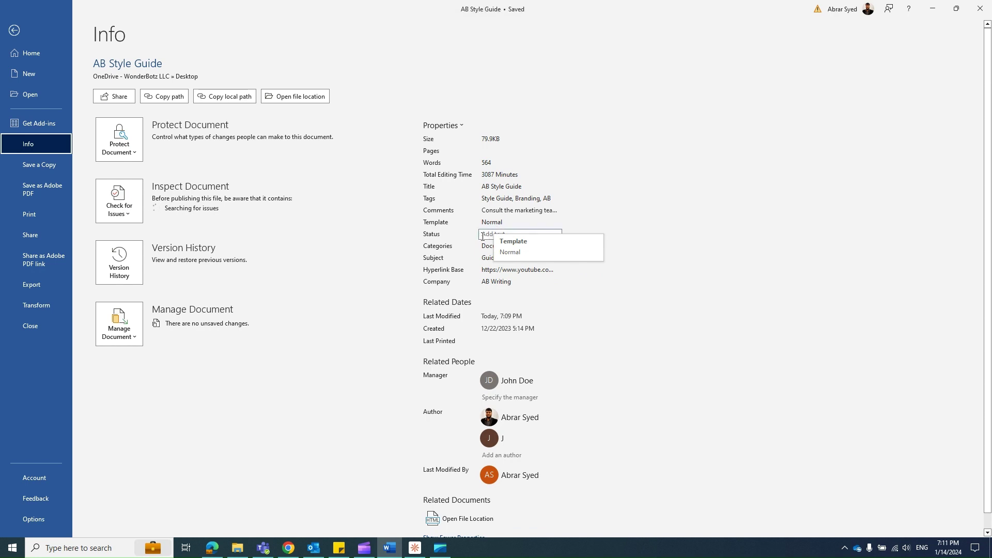
Set Status to Published and replace the Subject with the longer AB documents, presentations and web copy description
left_click(493, 234)
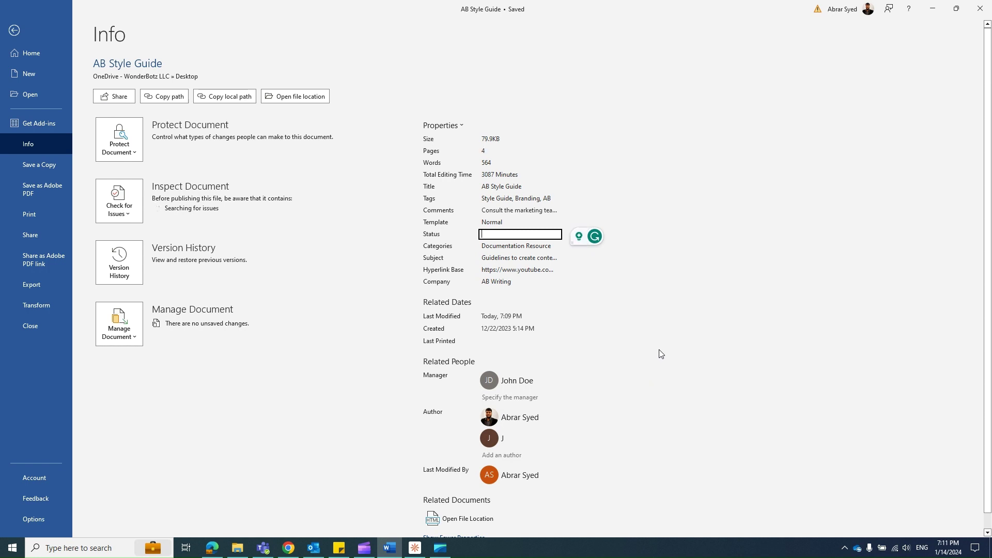
type("Published")
left_click(505, 247)
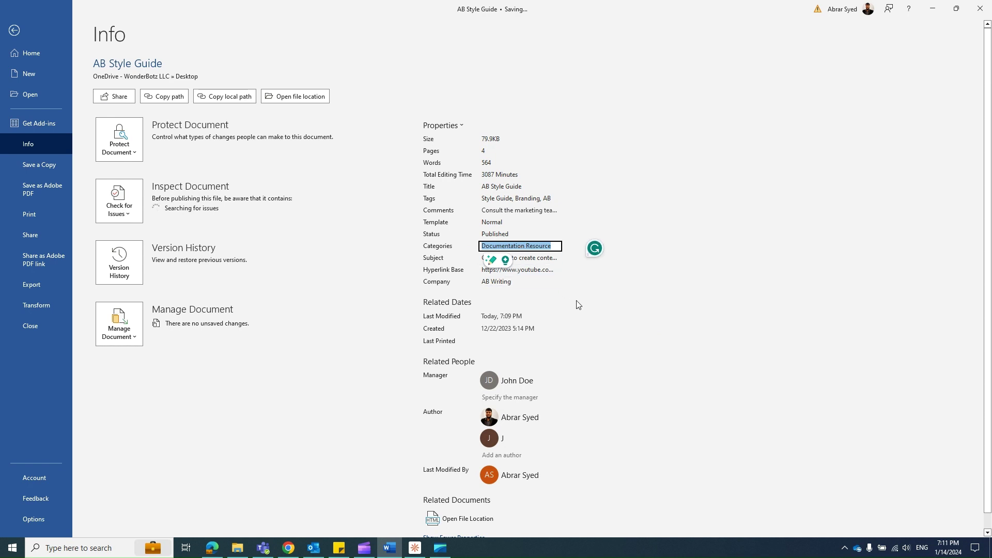
left_click(499, 258)
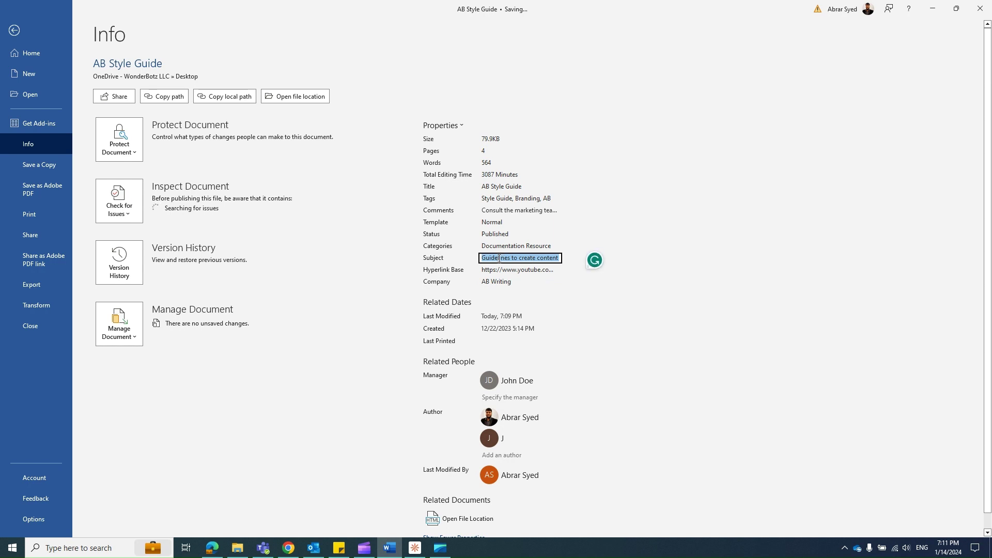
key("ctrl+v")
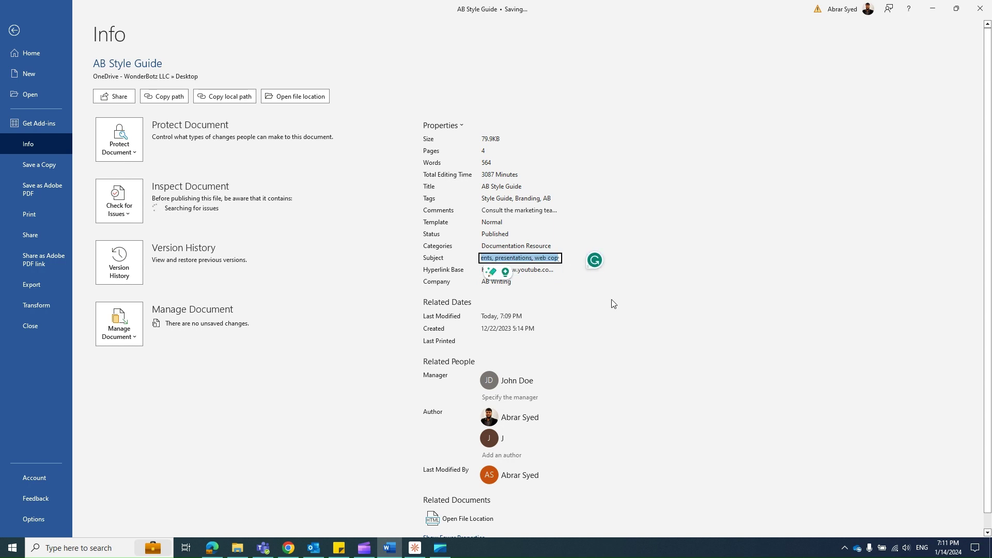
left_click(624, 306)
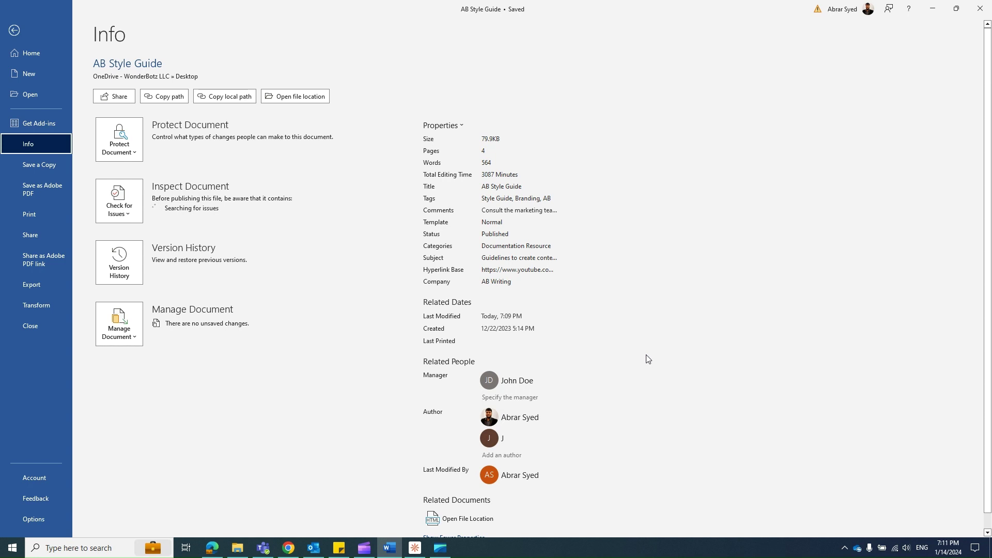
left_click(526, 285)
scroll(680, 385, "down", 1)
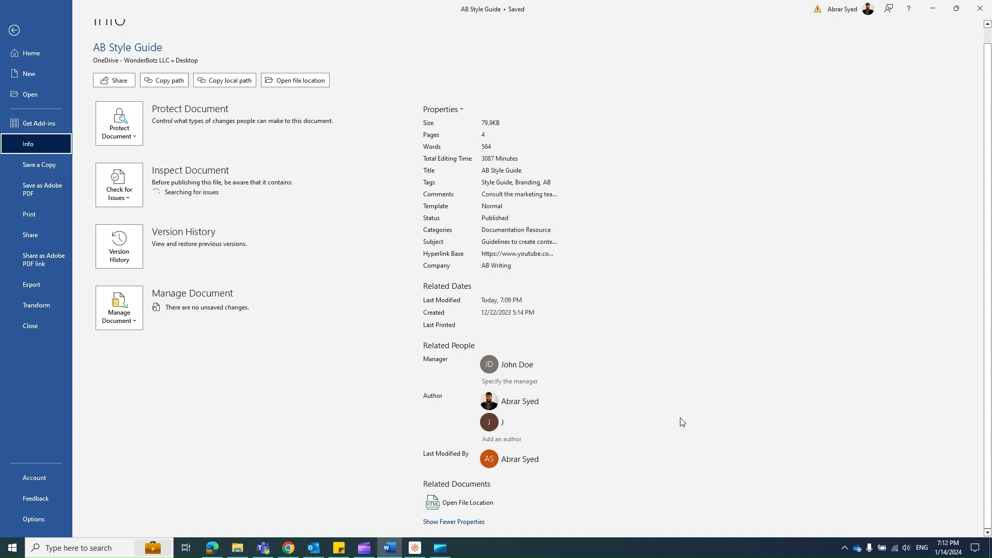
right_click(520, 404)
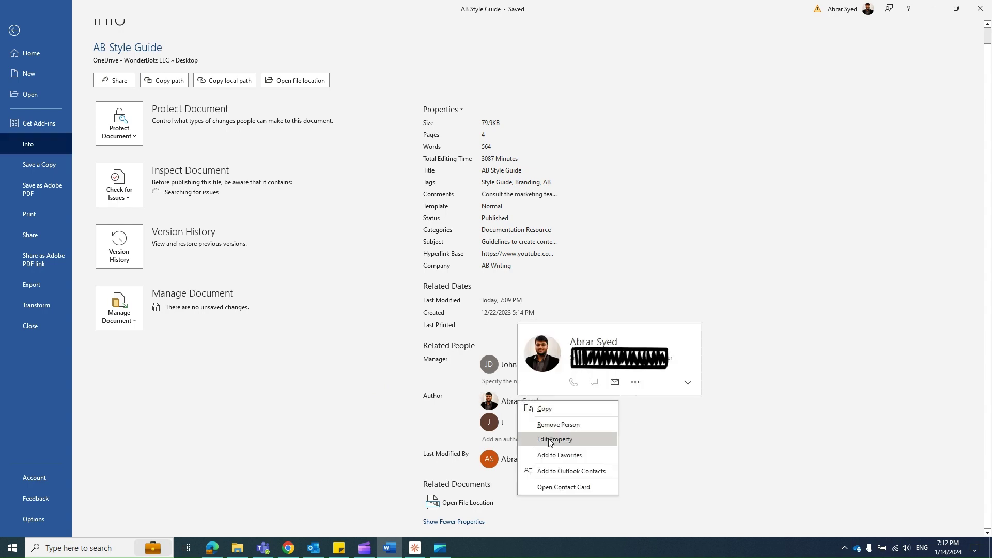
key("Escape")
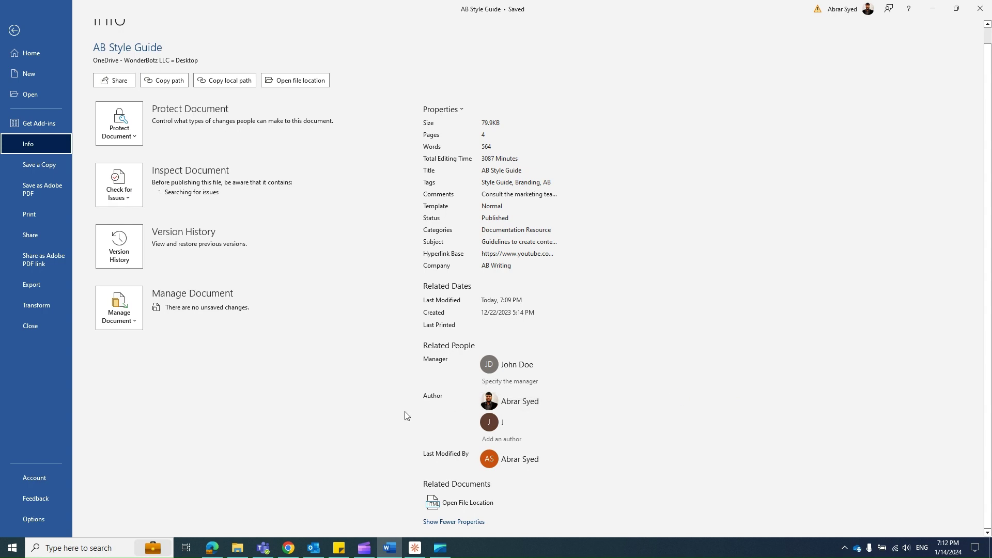
Return to the document and show the desktop, checking the AB Style Guide file's subject and comment details
mouse_move(538, 445)
left_click(15, 32)
key("super+d")
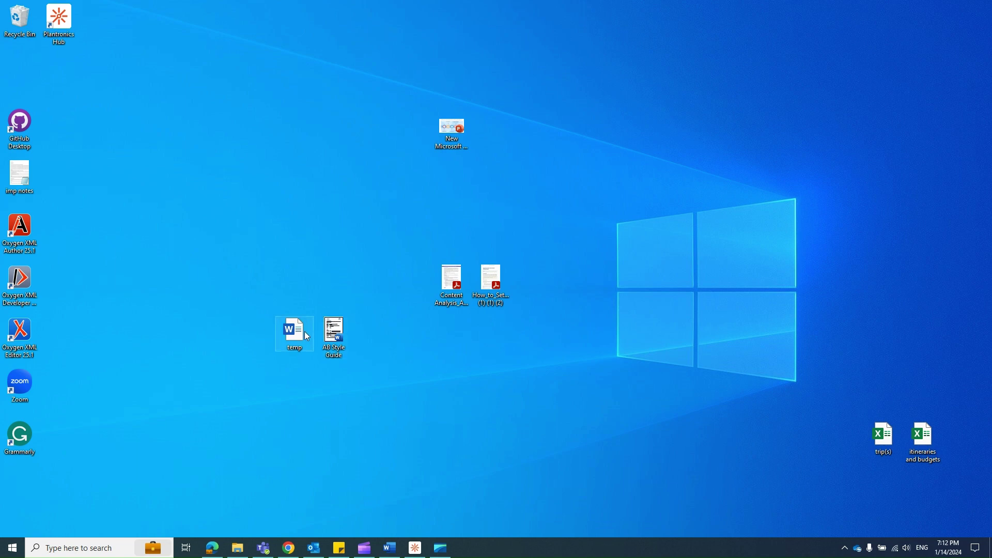
mouse_move(333, 340)
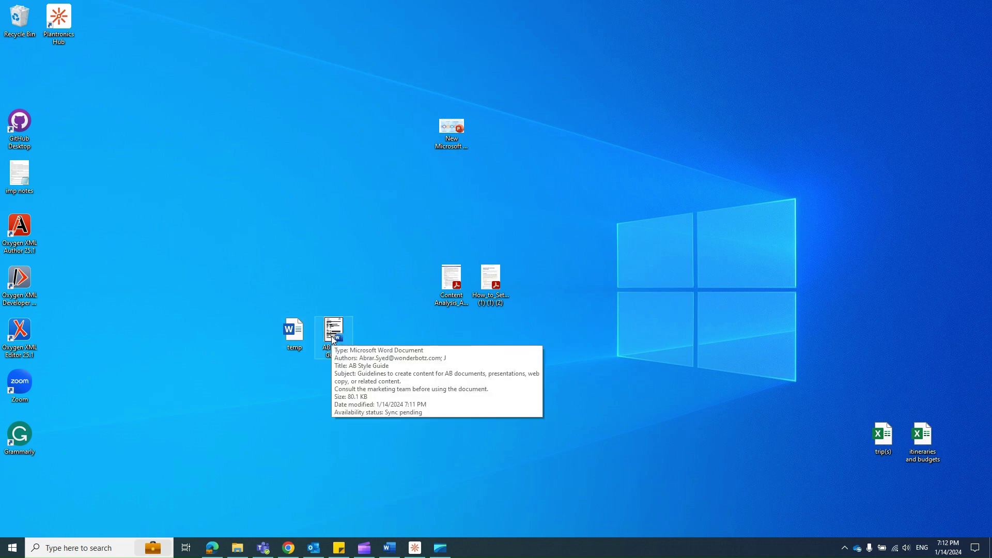
mouse_move(299, 338)
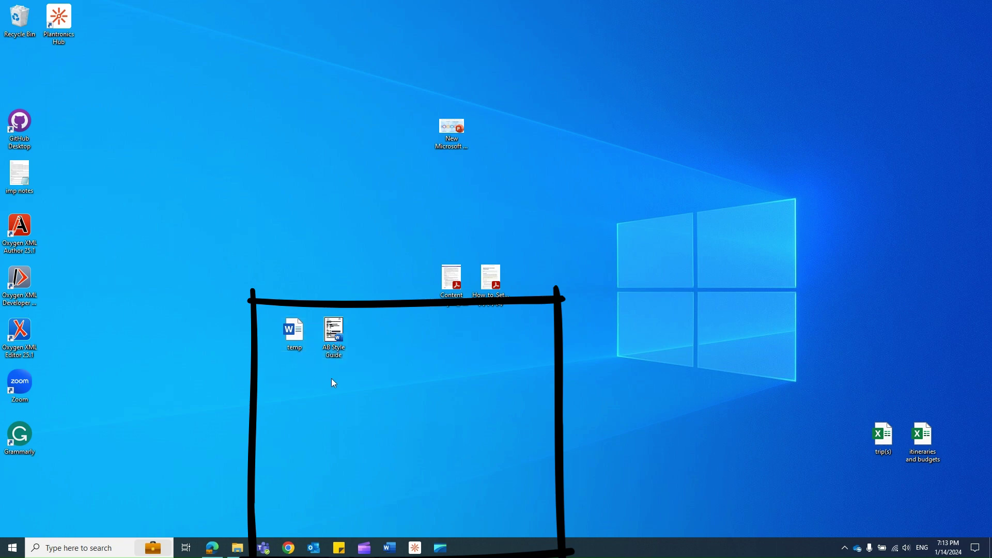
mouse_move(341, 343)
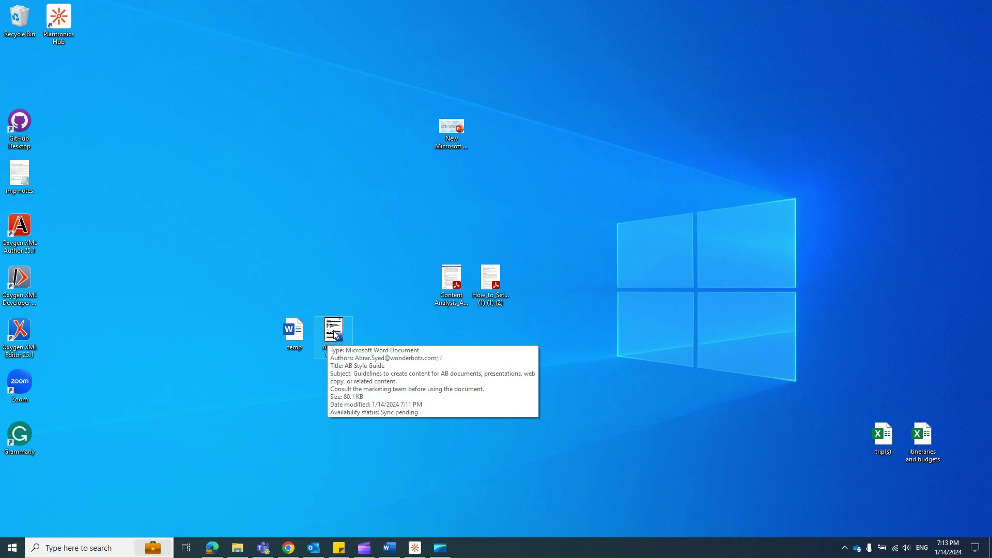
double_click(335, 335)
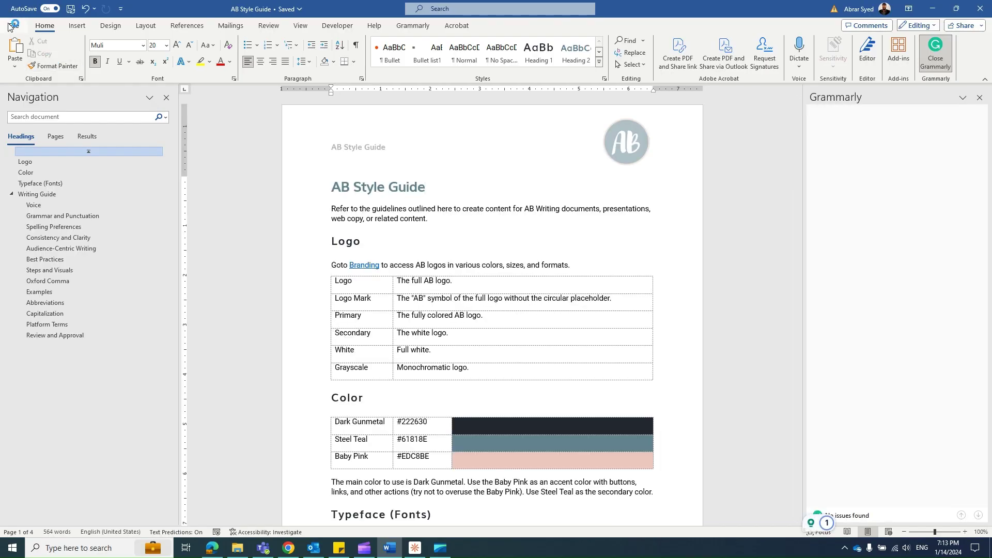
left_click(12, 26)
left_click(38, 143)
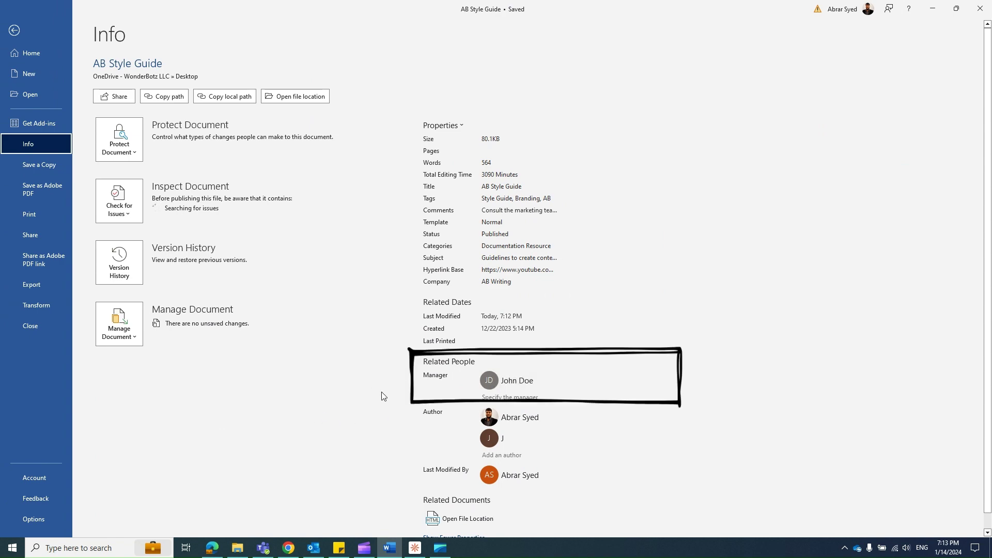
left_click(982, 15)
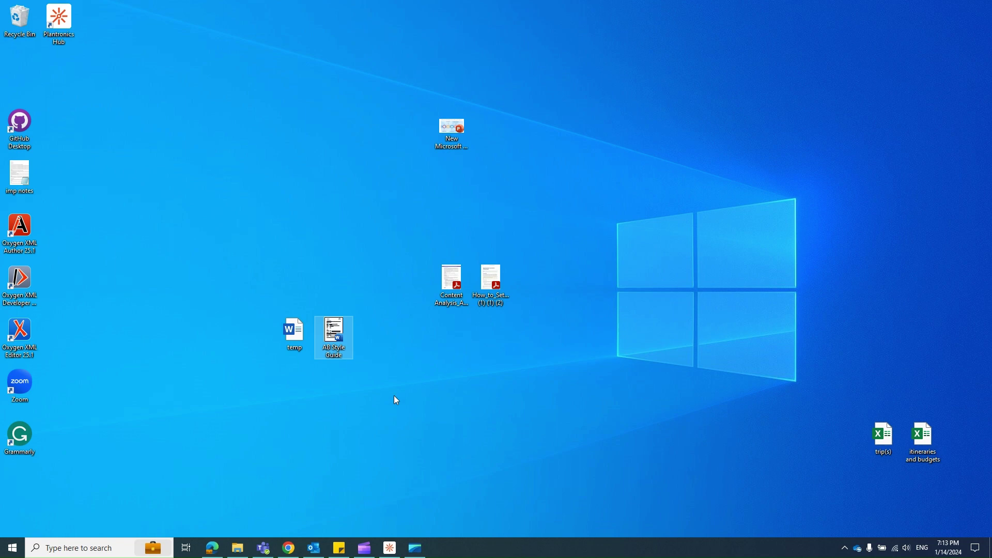
Search Windows for the manager's name, limiting results to Documents
left_click(98, 552)
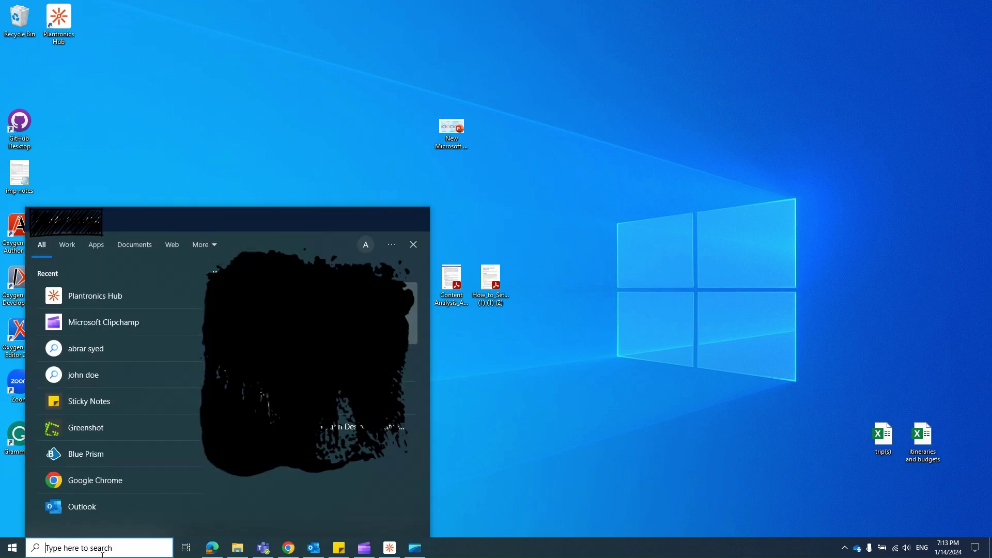
type("jo")
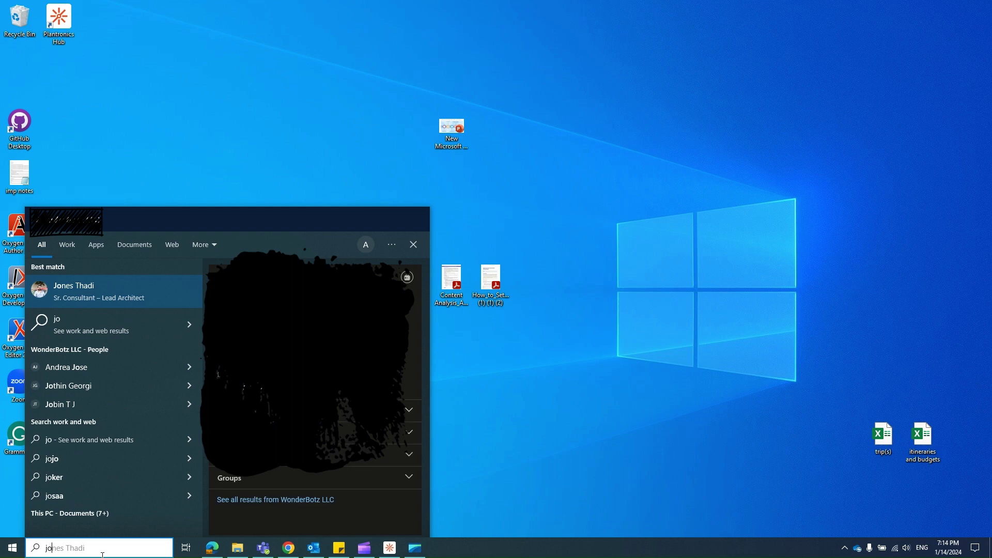
type("hn doe")
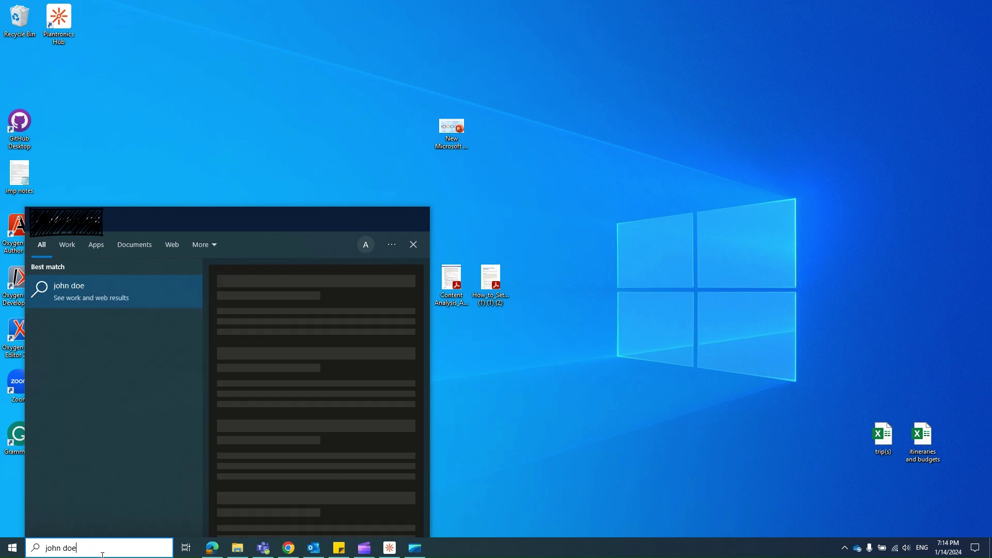
left_click(135, 248)
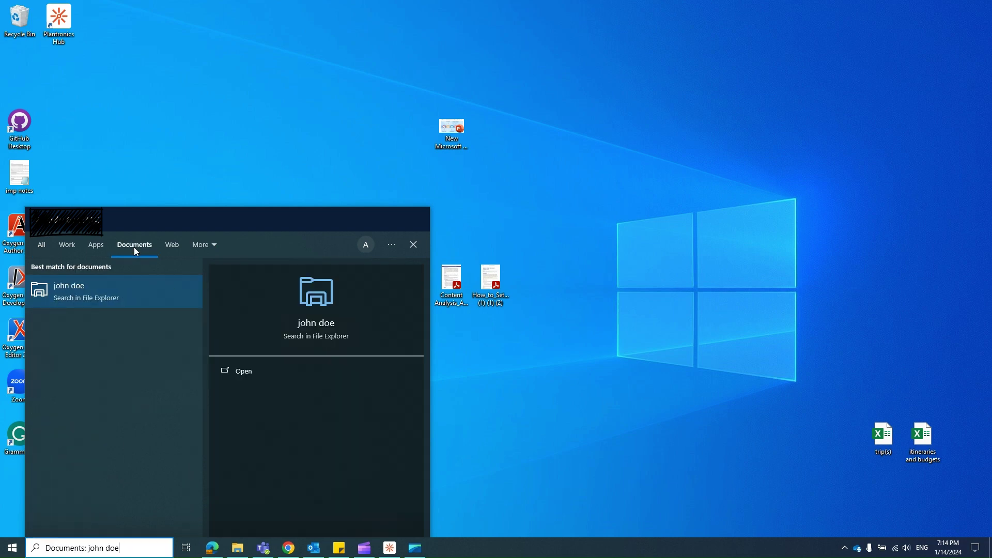
Confirm AB Style Guide tops the File Explorer search results, then close the window
left_click(320, 324)
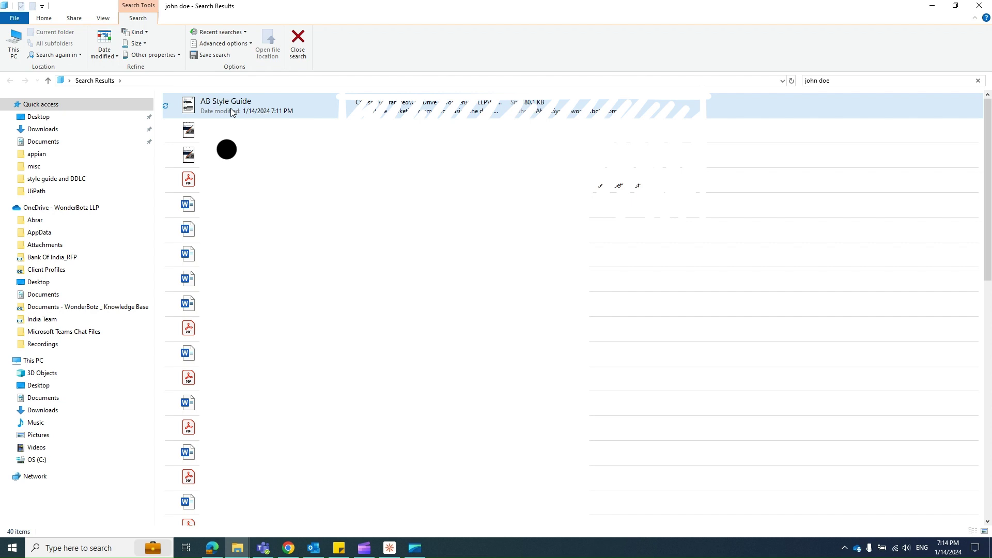
left_click(984, 7)
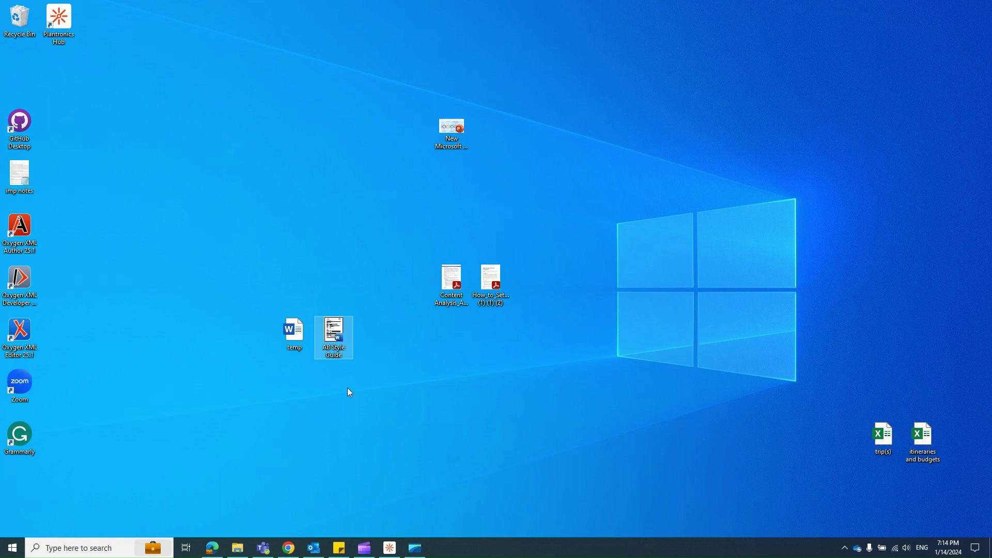
Reopen AB Style Guide in Word from its desktop icon
double_click(337, 352)
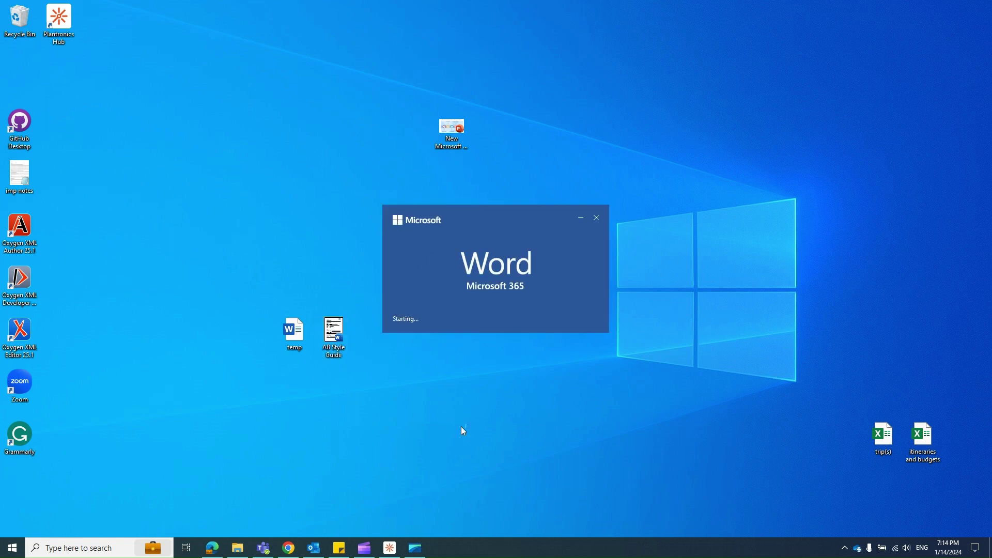